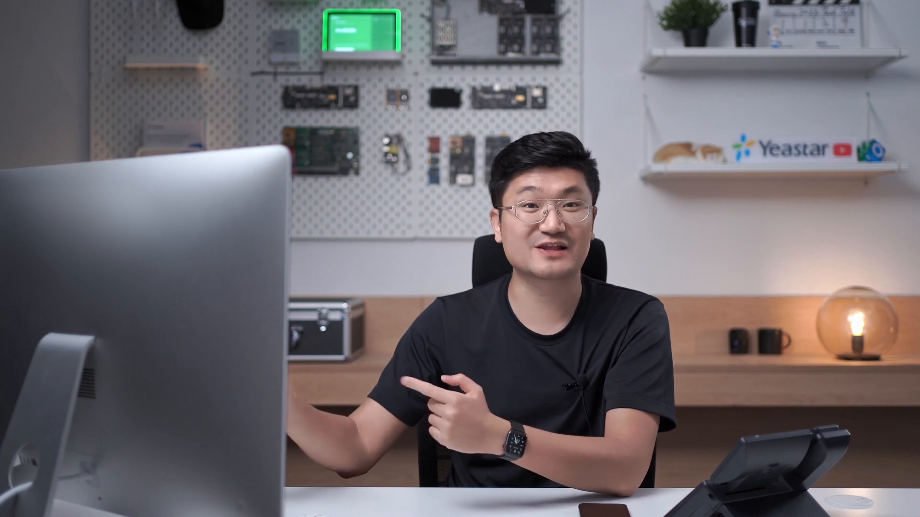
Step: Start the Linkus Cloud Service Pro free trial and enable the chat function for Linkus
left_click(580, 287)
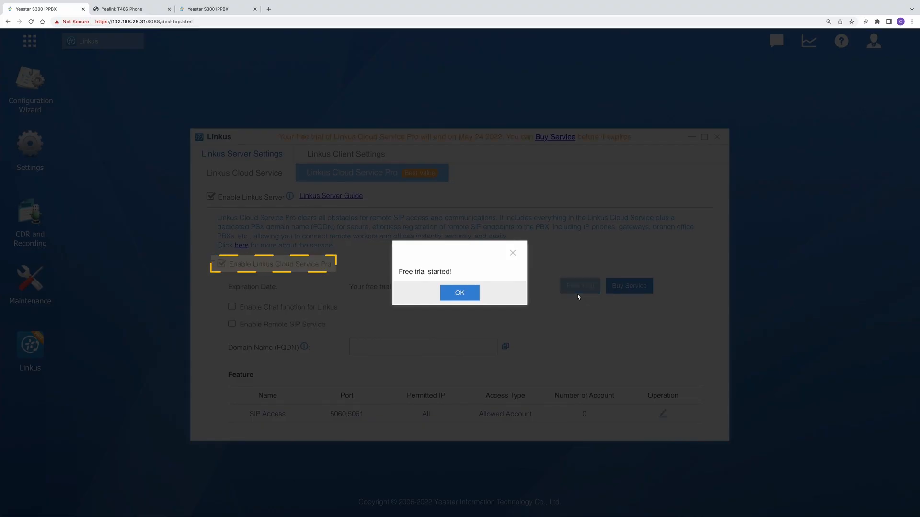
left_click(459, 293)
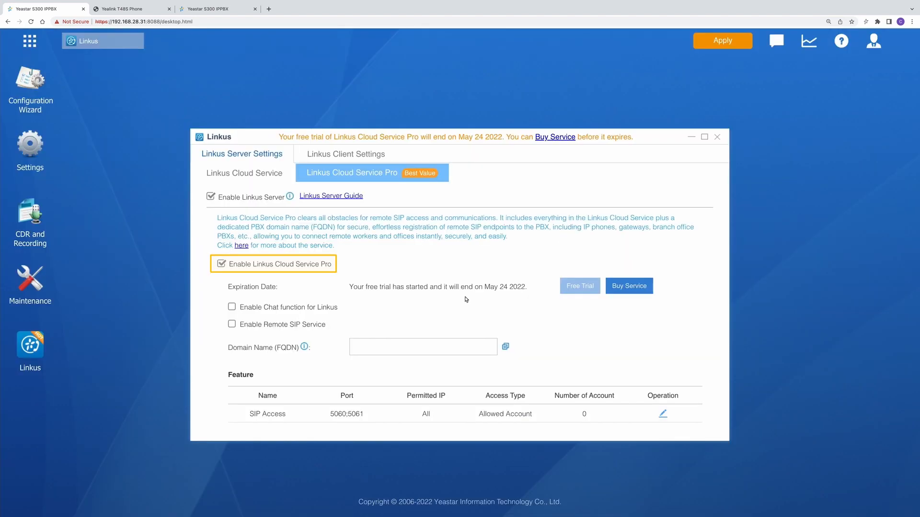
left_click(232, 308)
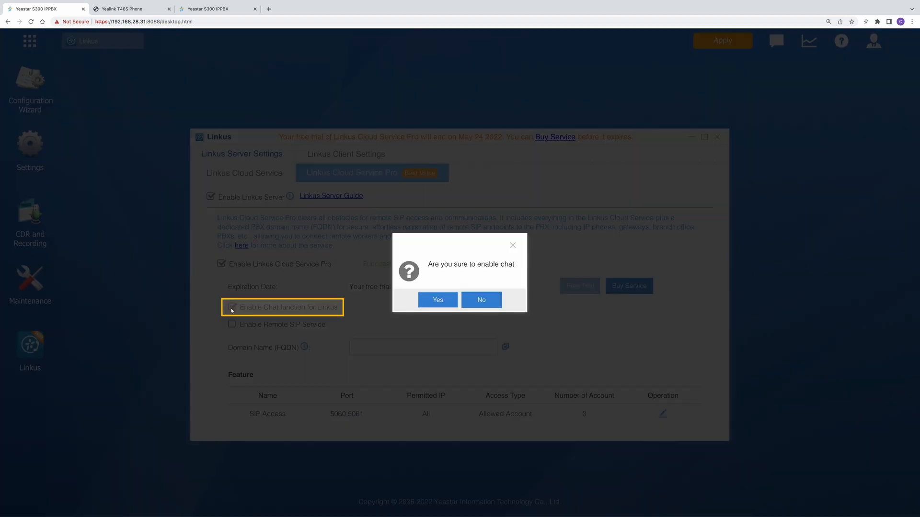
left_click(446, 300)
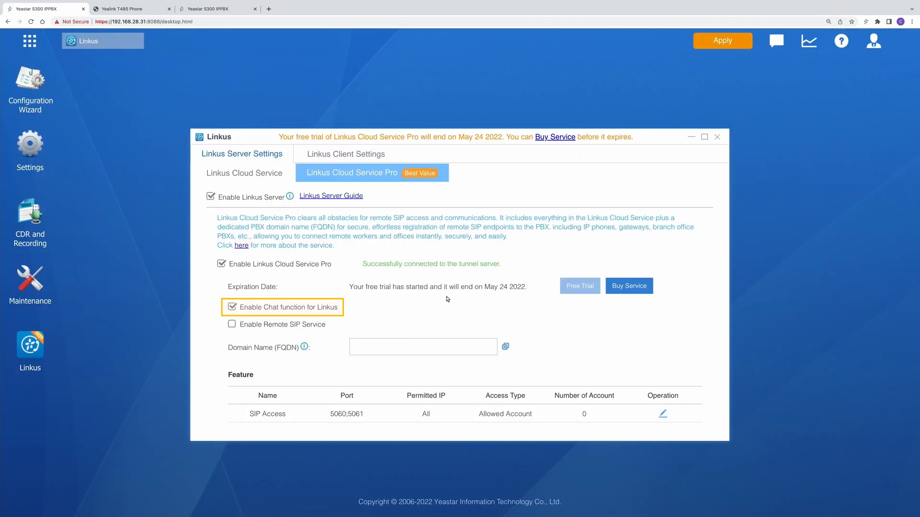
Step: Enable the Remote SIP Service for Linkus Cloud Service Pro
left_click(233, 325)
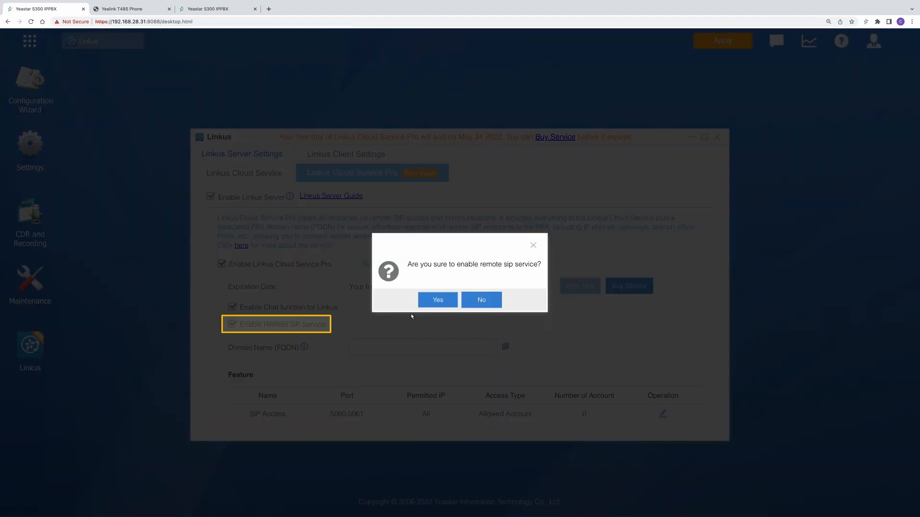
left_click(436, 301)
left_click(31, 21)
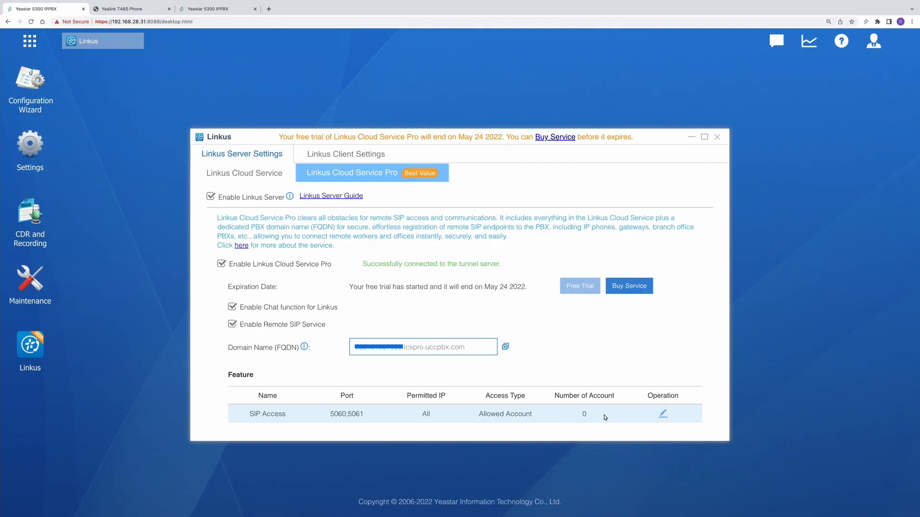
Step: Edit SIP Access to allow extension 1000, save it and apply the changes
left_click(663, 414)
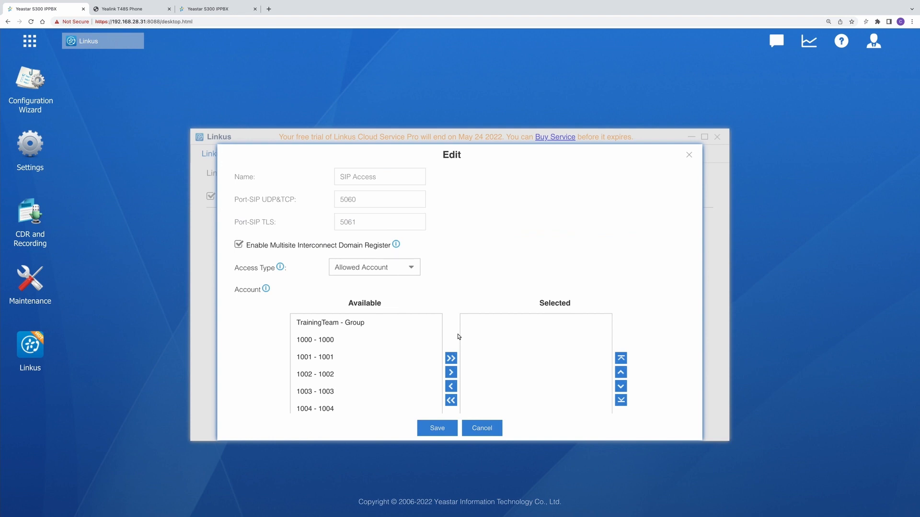
left_click(370, 341)
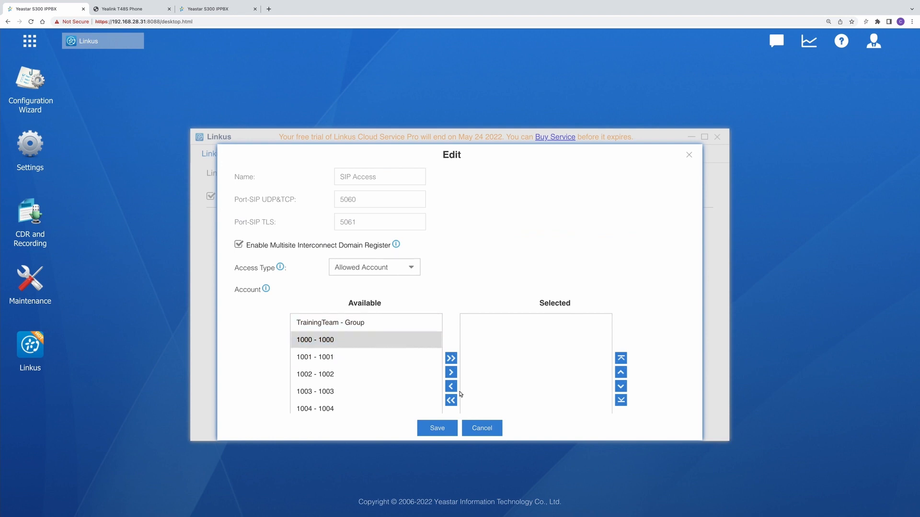
left_click(451, 372)
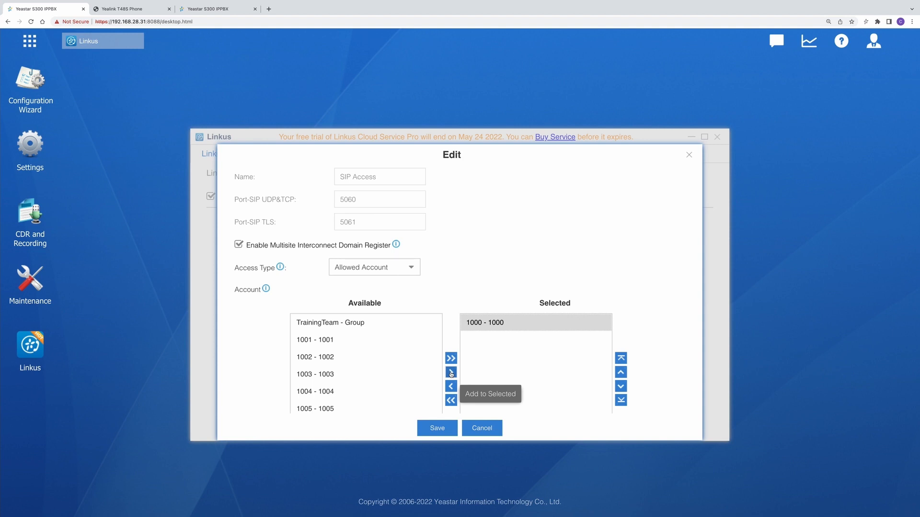
left_click(438, 429)
left_click(745, 41)
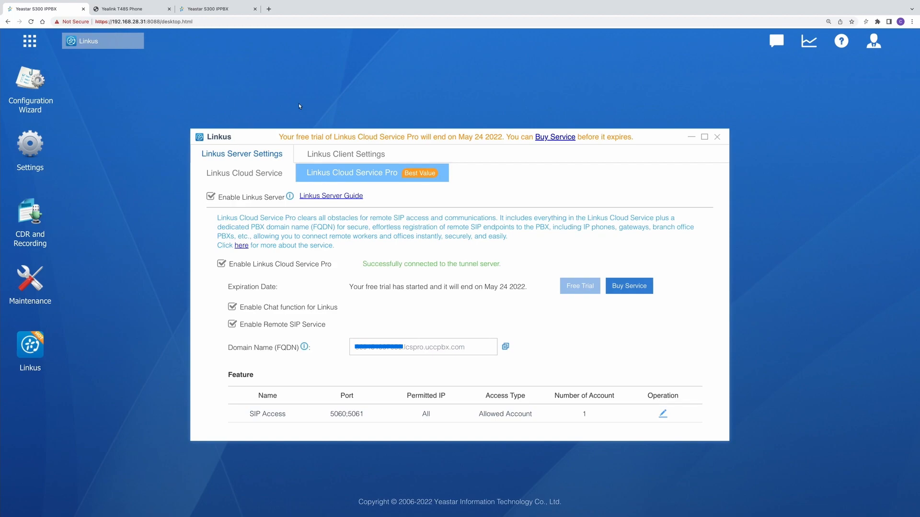
Step: On the Yealink phone's account page, set the Label and Display Name to 1000
left_click(131, 12)
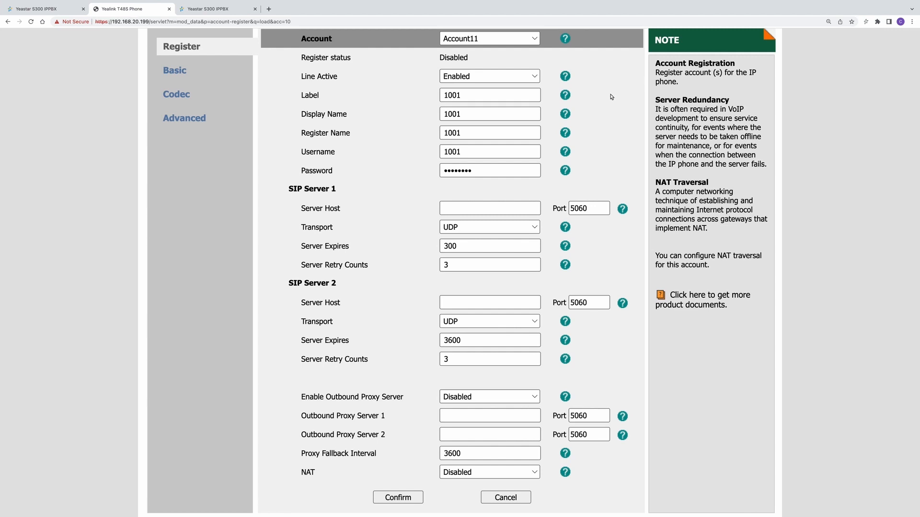
left_click(481, 94)
left_click_drag(485, 94, 386, 93)
key("BackSpace")
type("1000")
left_click_drag(479, 114, 355, 111)
key("BackSpace")
type("100")
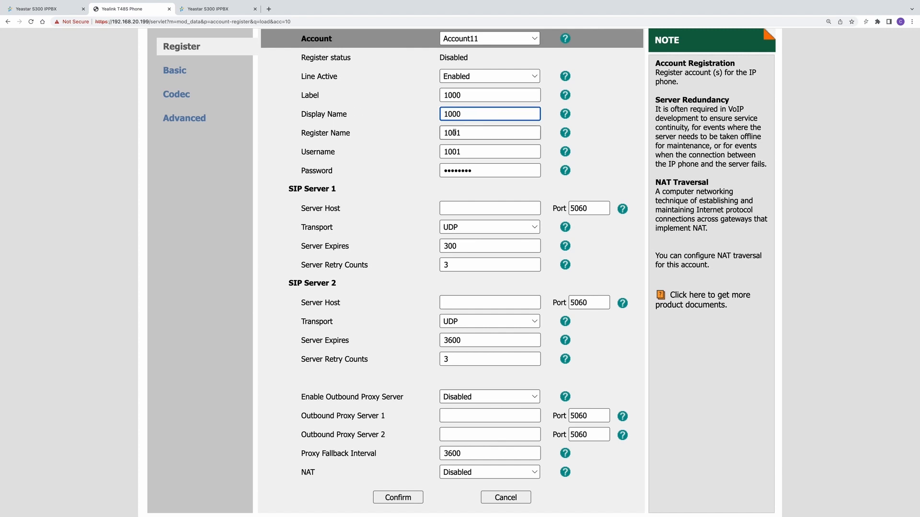
Step: Set the phone account's Register Name and Username to 1000
left_click_drag(480, 133, 398, 139)
key("BackSpace")
type("100")
left_click_drag(479, 152, 392, 155)
key("BackSpace")
type("100")
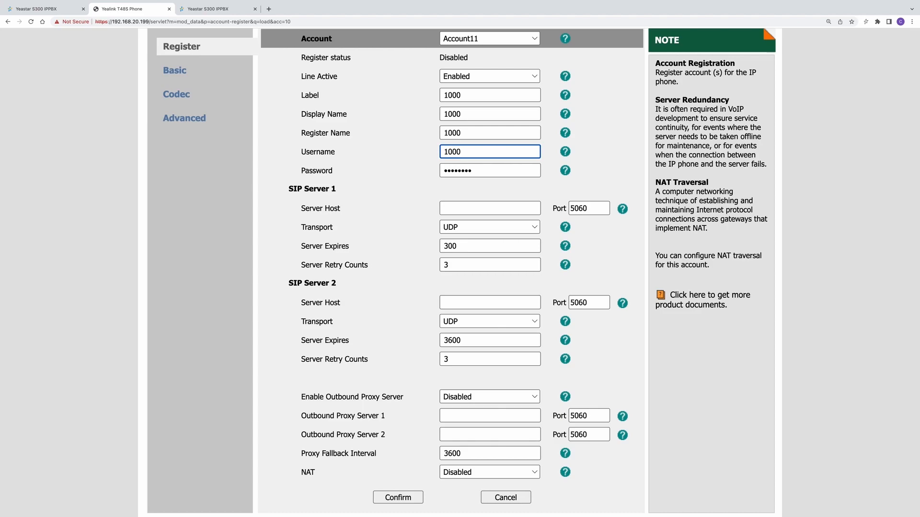
Step: Compare extension 1000's registration password in the PBX with the phone account's password
key("ctrl+shift+Tab")
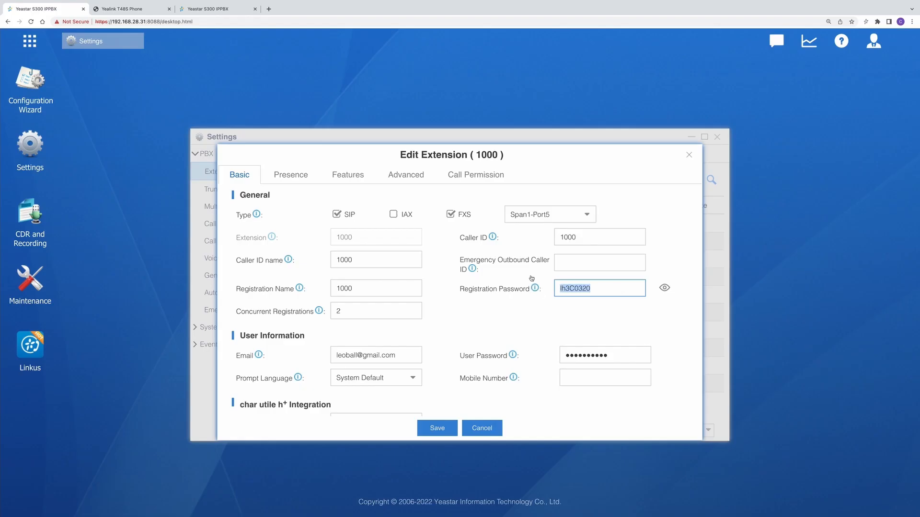
key("ctrl+Tab")
key("Tab")
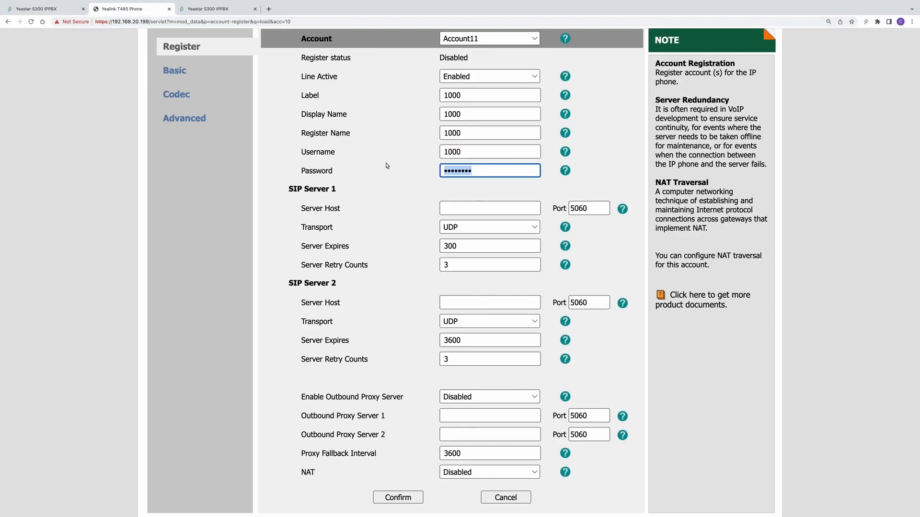
key("Tab")
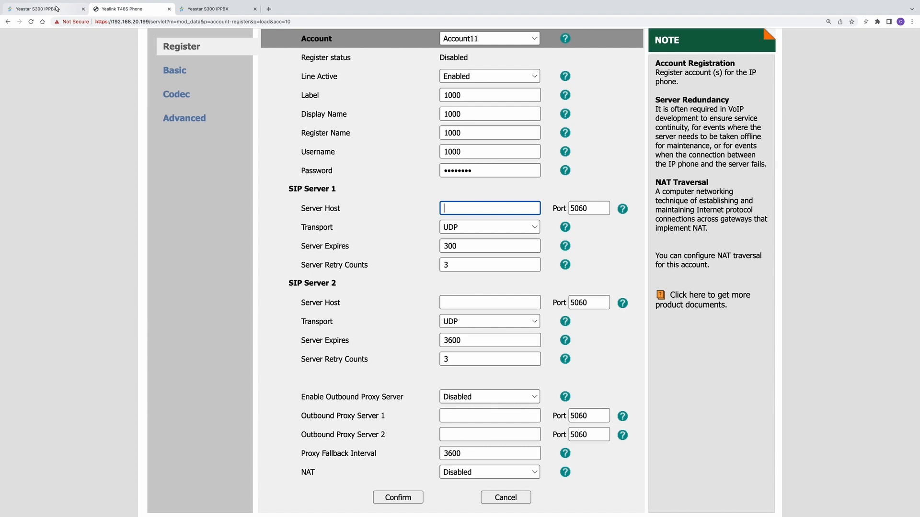
Step: Copy the Linkus domain name (FQDN) into the phone's SIP Server 1 Server Host and confirm the account
left_click(42, 13)
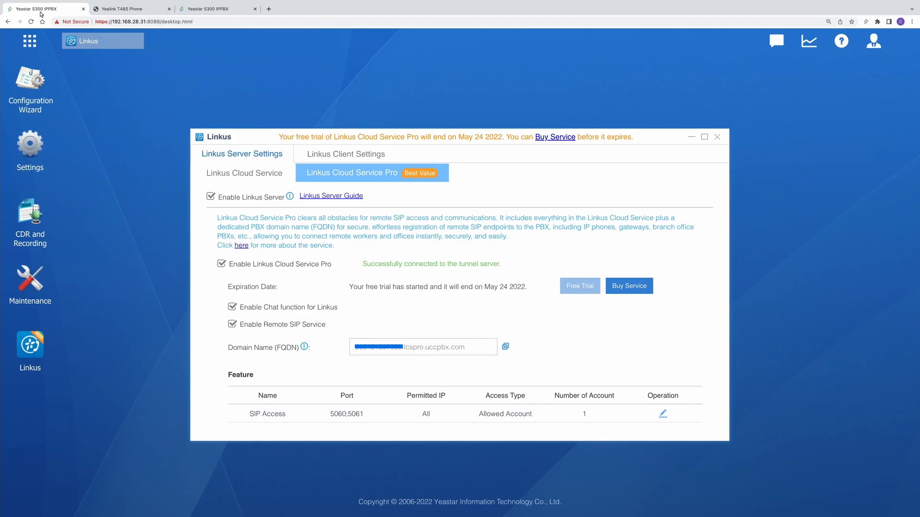
left_click(505, 347)
left_click(95, 7)
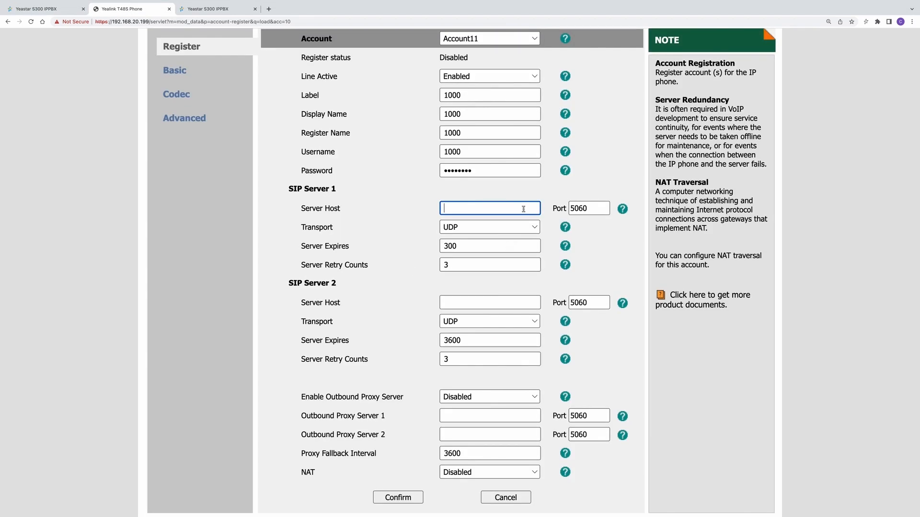
key("super+v")
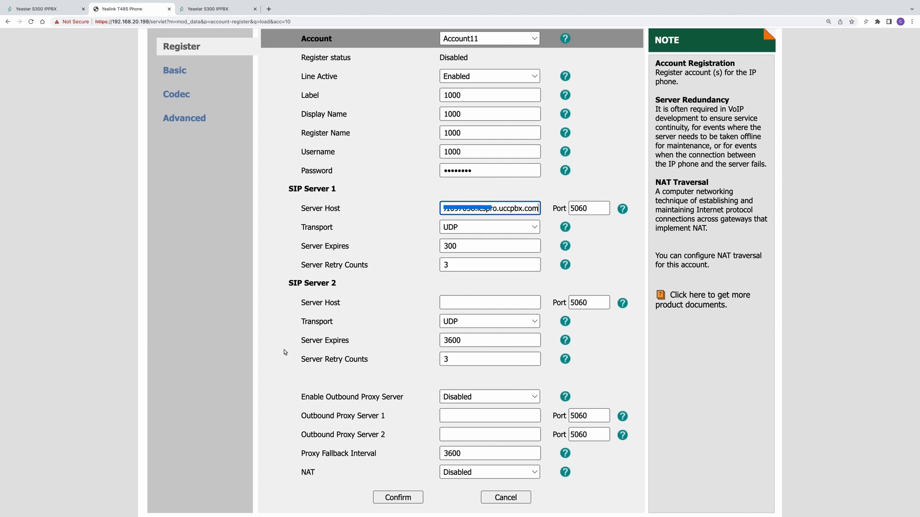
left_click(388, 499)
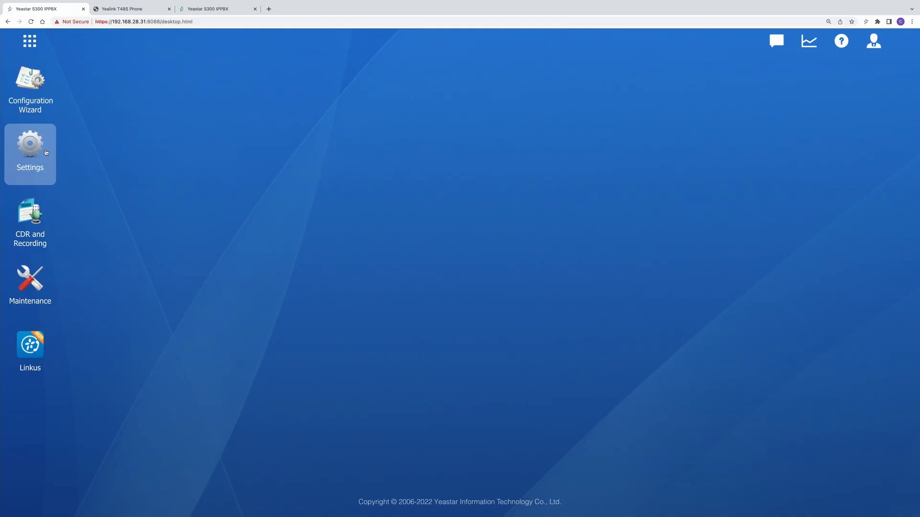
Step: Set this PBX as Headquarter in Multisite Interconnect settings and apply
left_click(45, 152)
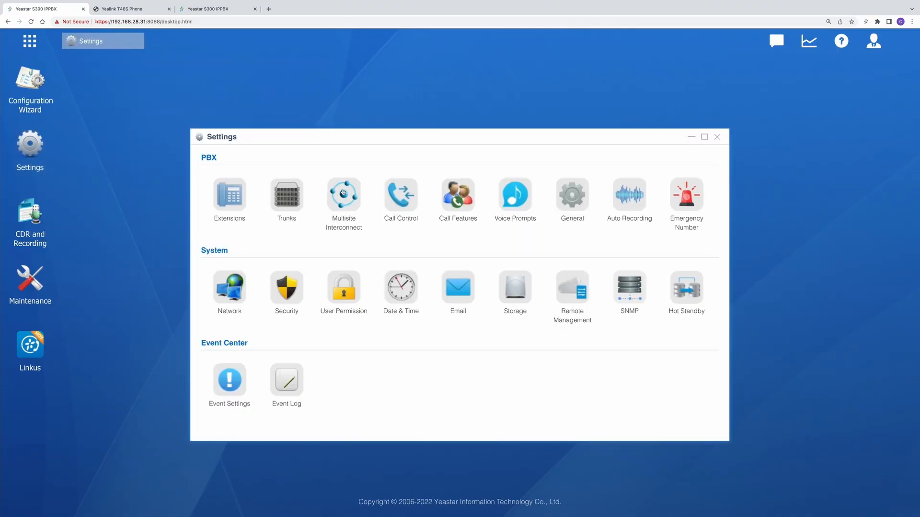
left_click(343, 193)
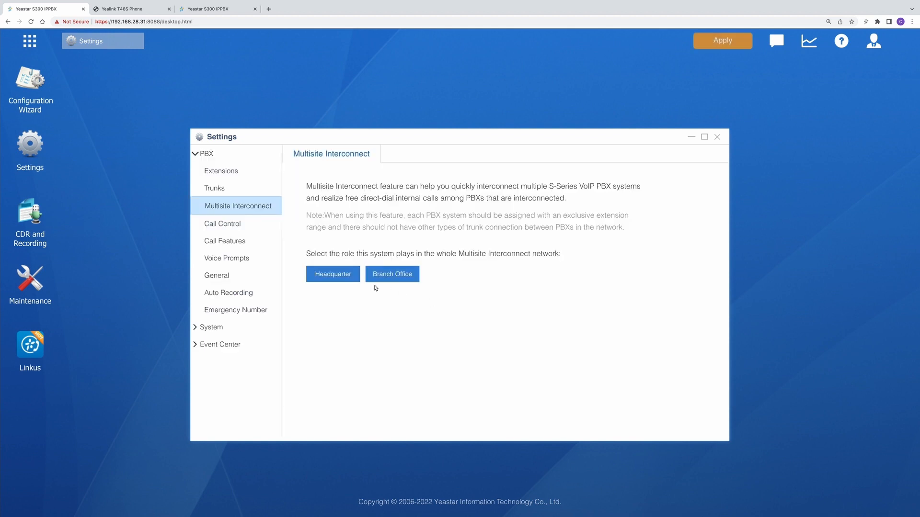
left_click(326, 281)
left_click(722, 40)
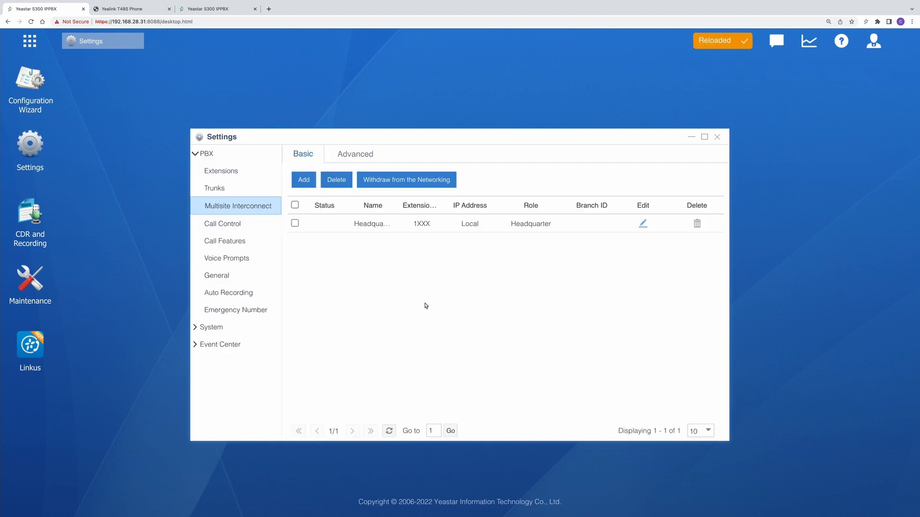
Step: Add a branch office named 6800 with branch ID 6800, revealing its password and setting extension format 2XXX
left_click(304, 180)
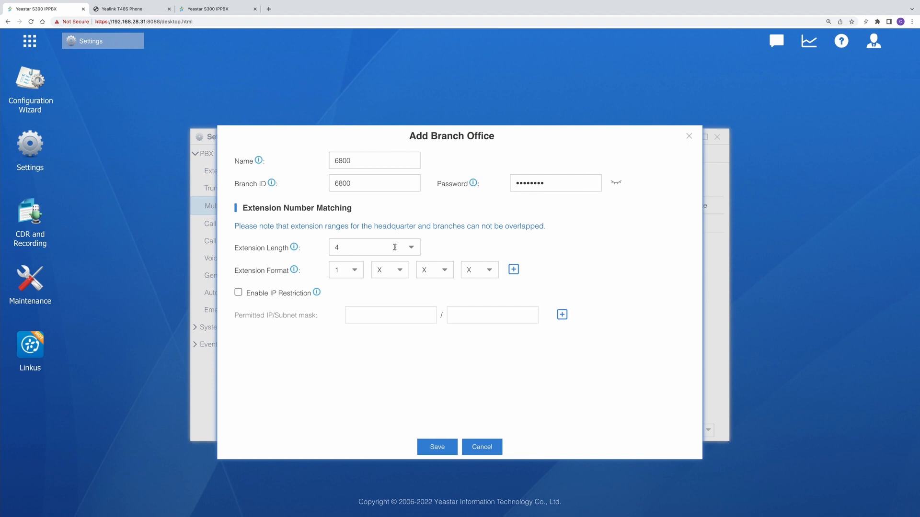
left_click(389, 155)
left_click(378, 188)
left_click(617, 184)
left_click(356, 272)
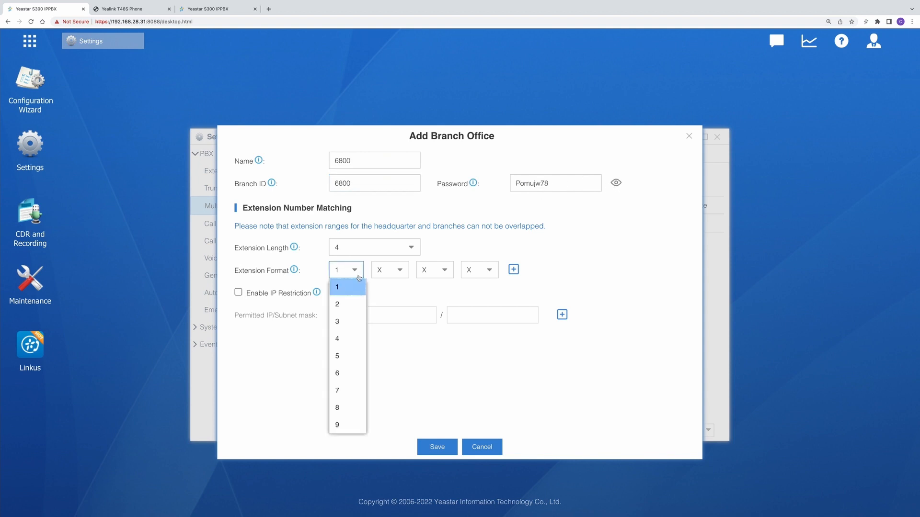
left_click(356, 303)
left_click(437, 446)
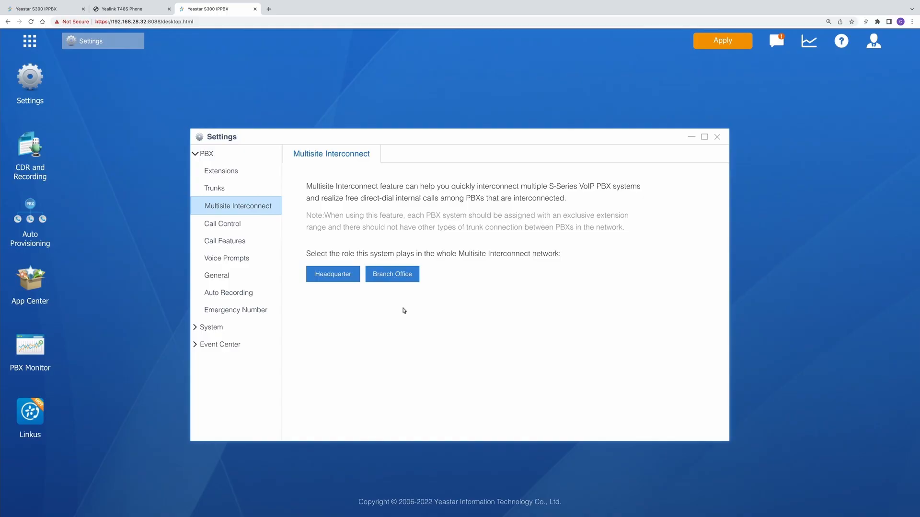
Step: On the second PBX, choose the Branch Office role and add a headquarter with the copied FQDN hostname and branch ID 6800
left_click(404, 282)
left_click(302, 184)
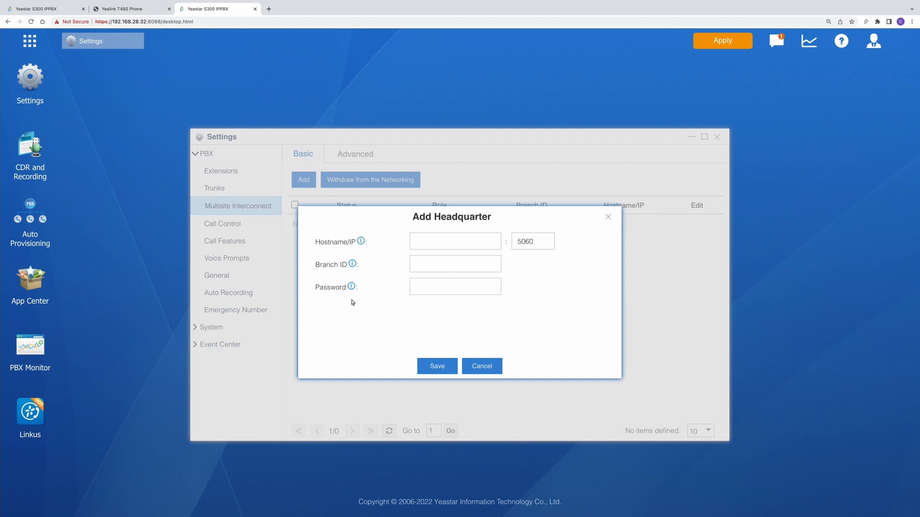
left_click(462, 243)
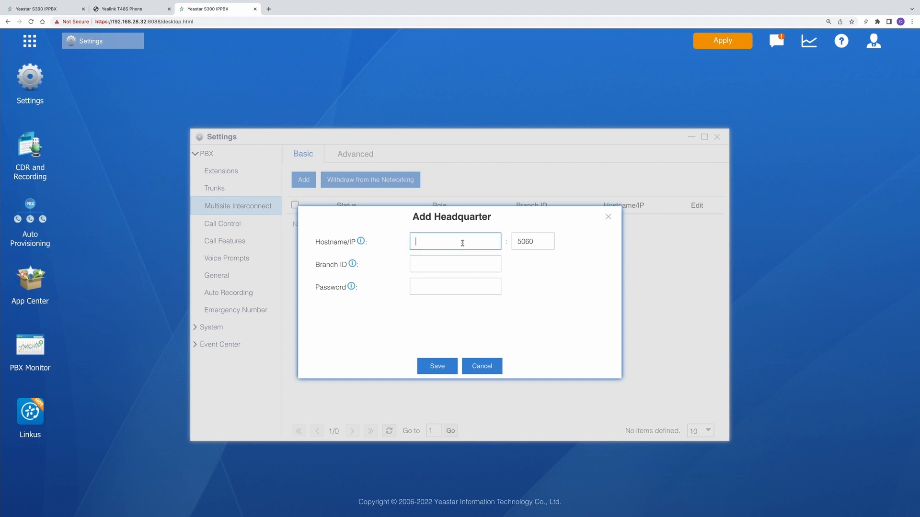
key("super+v")
left_click(483, 265)
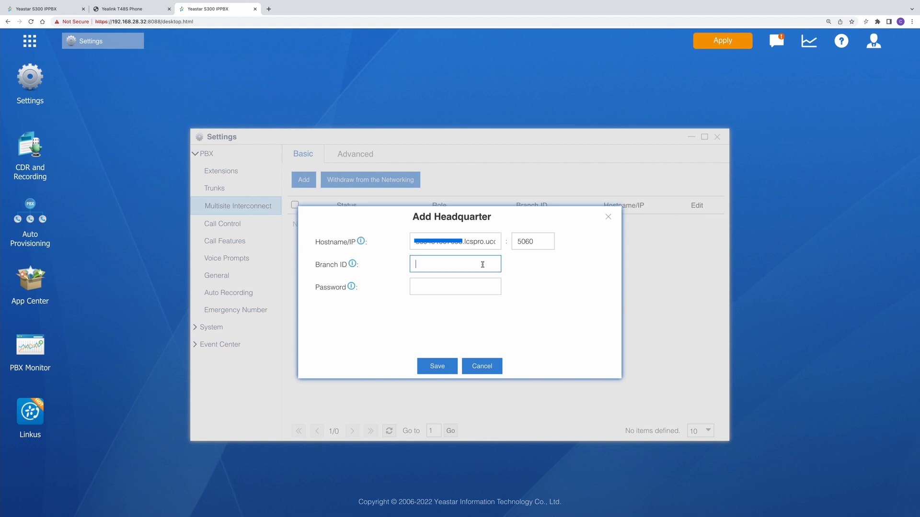
type("6800")
Step: Copy the branch office password from the headquarter PBX into the headquarter's Password field and save
left_click(480, 283)
left_click(62, 8)
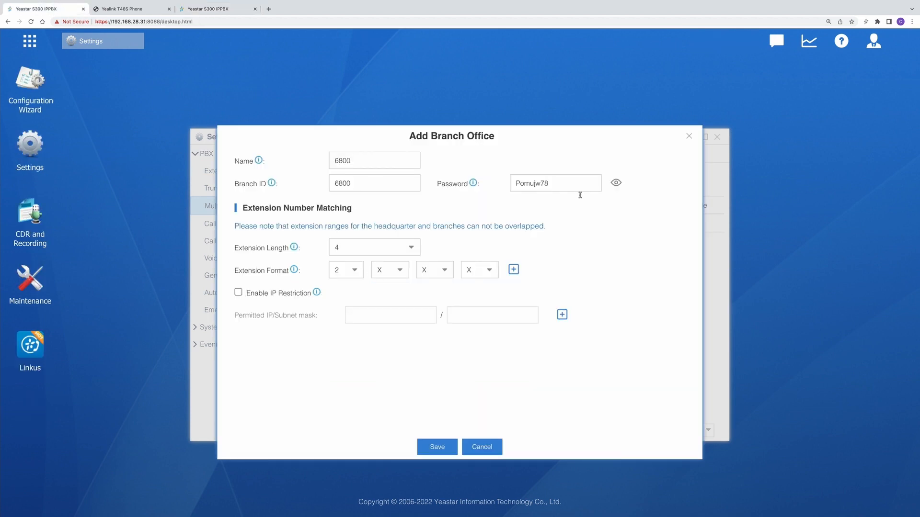
left_click_drag(577, 180, 446, 177)
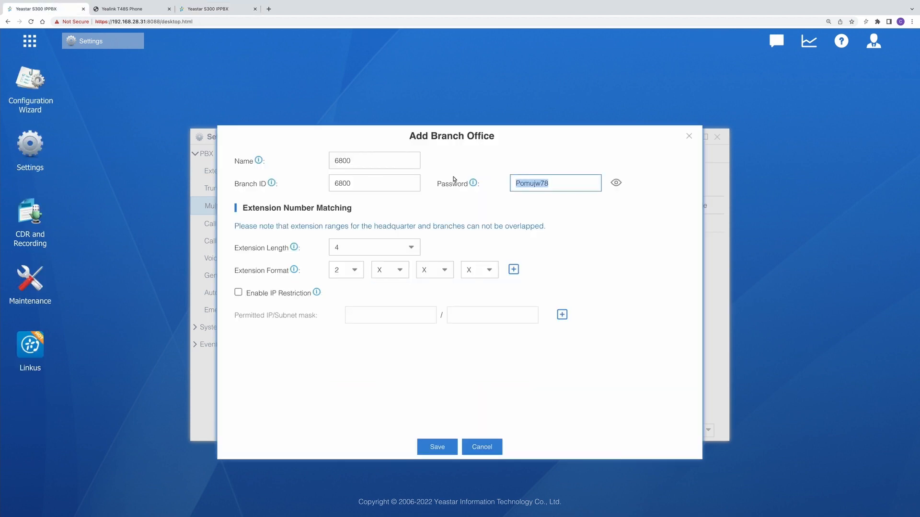
left_click(226, 10)
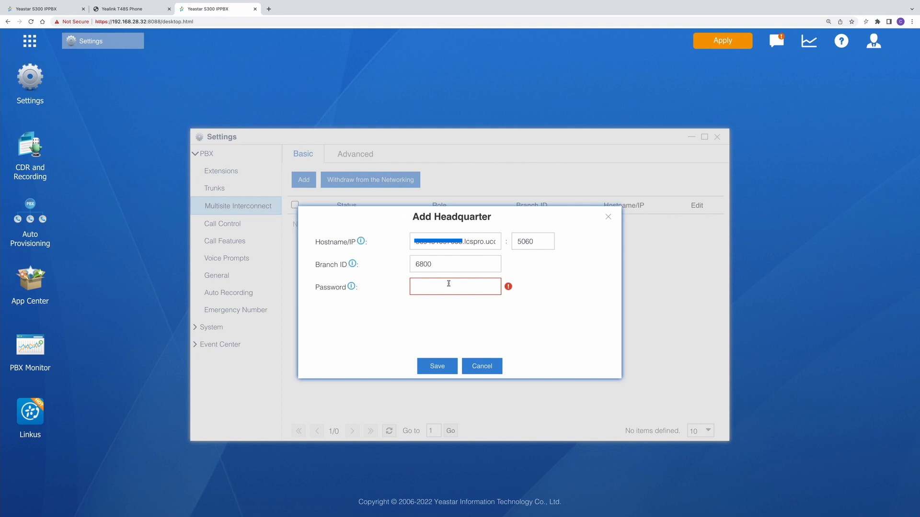
key("ctrl+v")
left_click(425, 363)
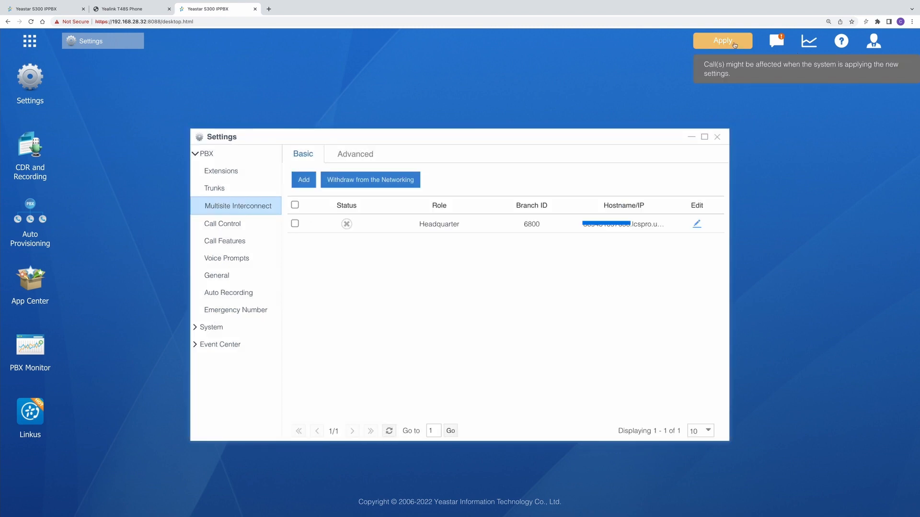
Step: Apply the branch PBX's changes and save the 6800 branch office on the headquarter PBX
left_click(722, 41)
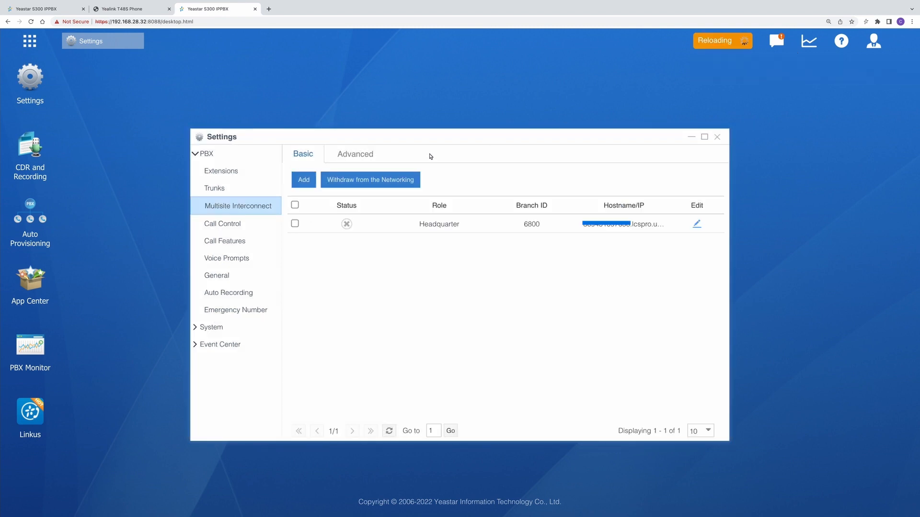
left_click(37, 12)
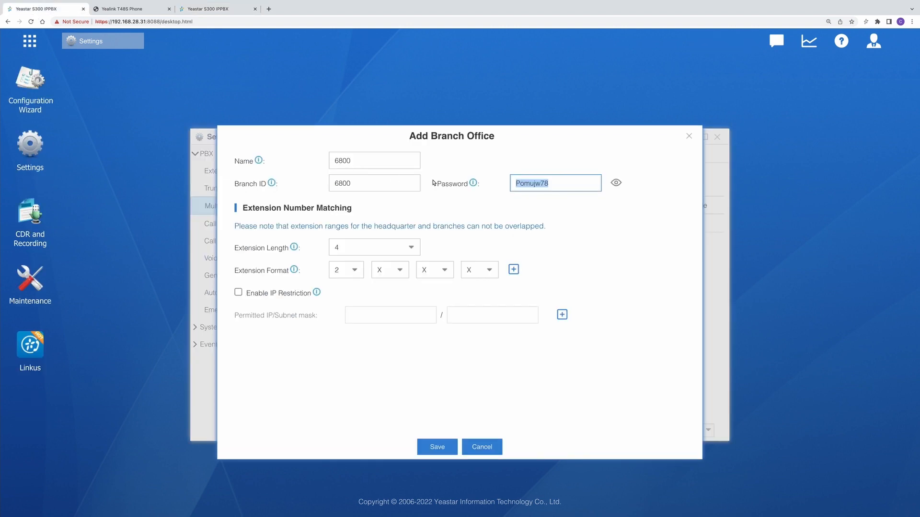
left_click(438, 449)
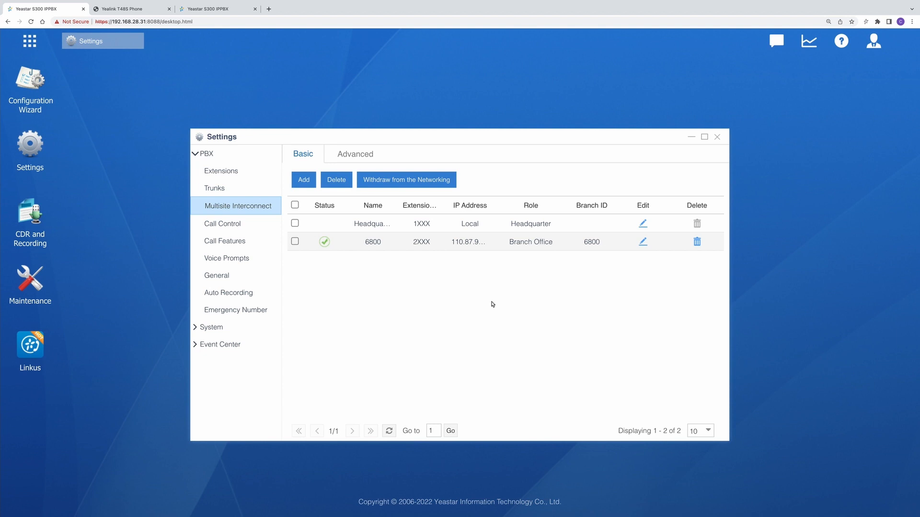
left_click(213, 10)
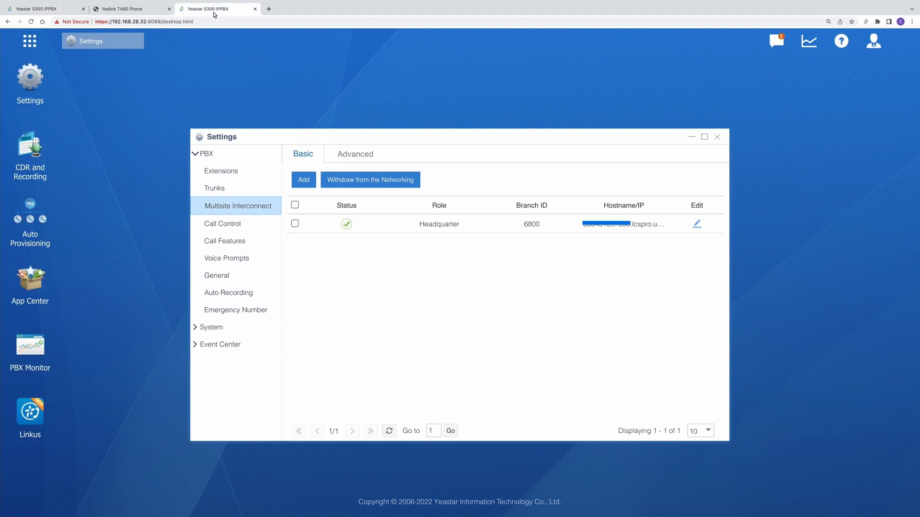